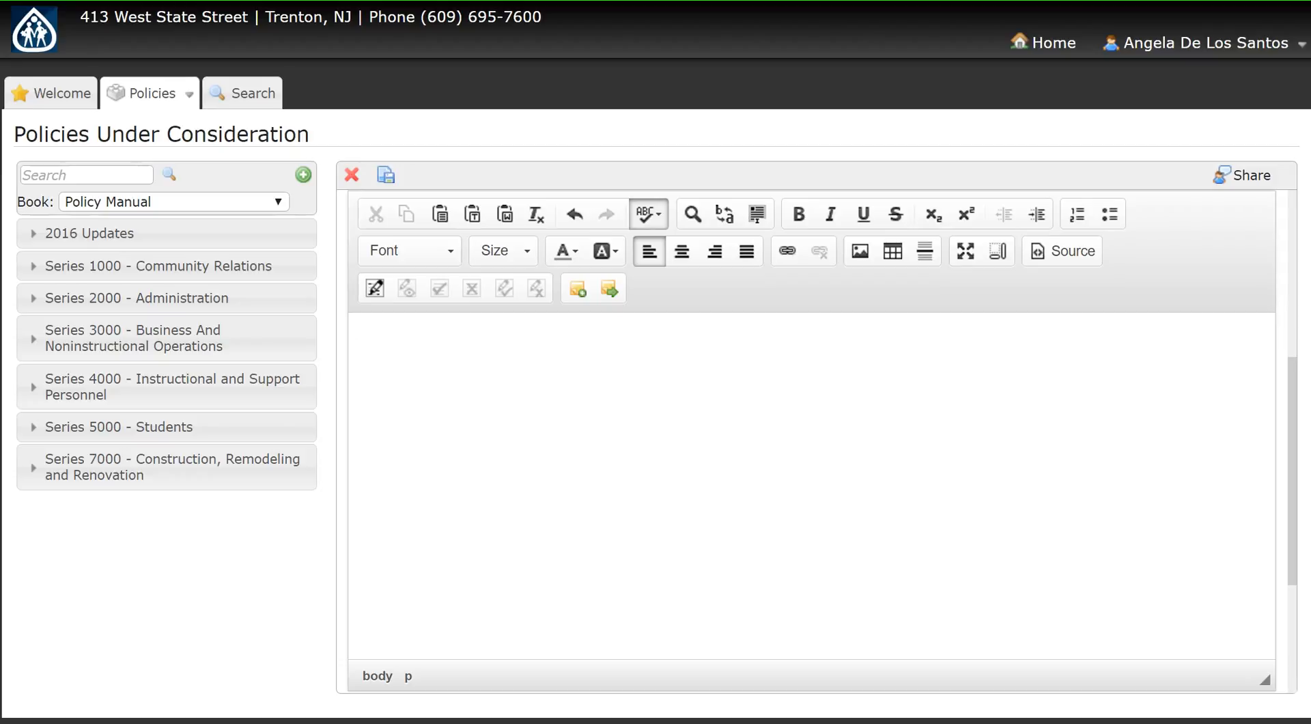
Step: Start a new table with 2 rows and check the header options, leaving headers set to None
click(892, 252)
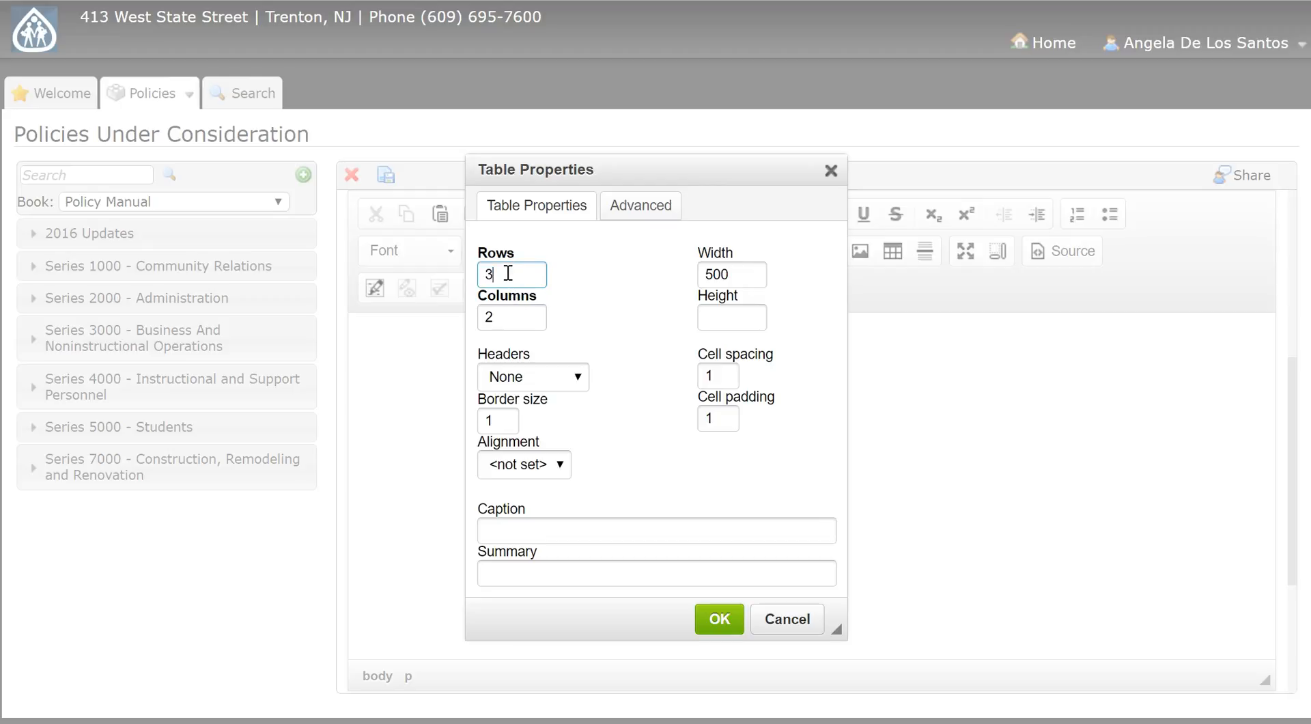
text(2)
click(579, 377)
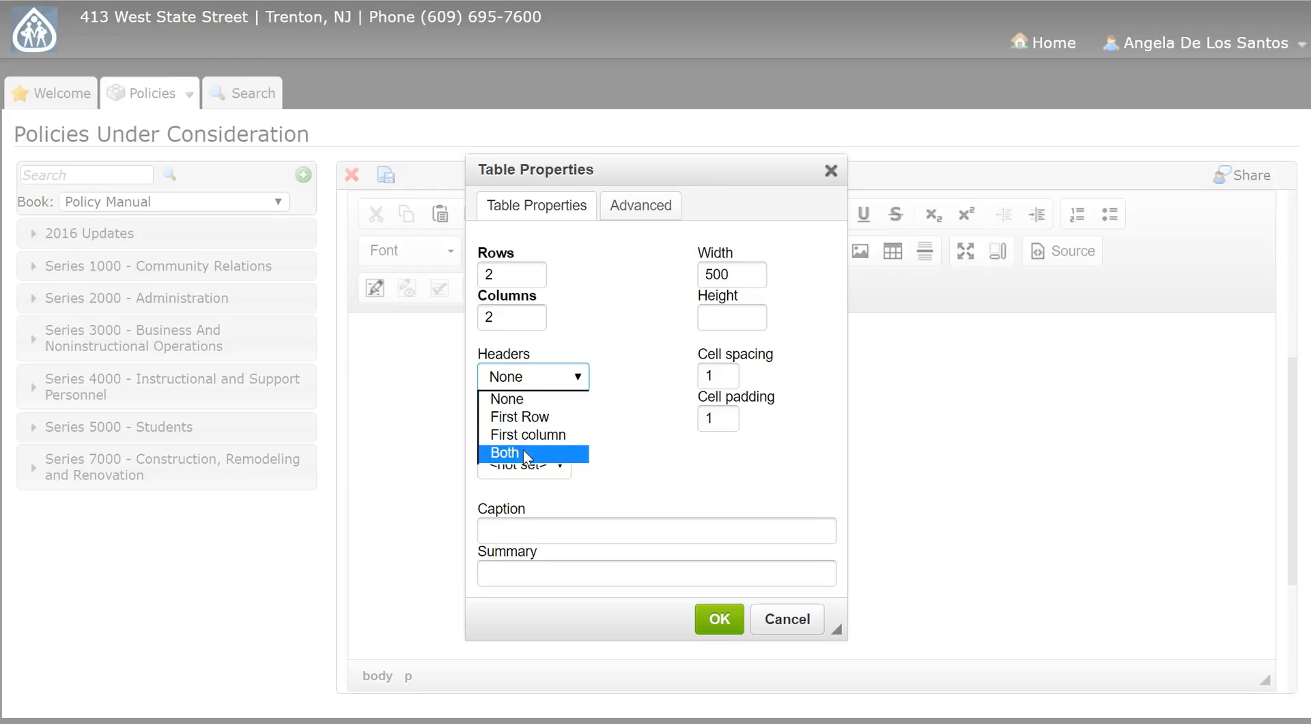
click(632, 433)
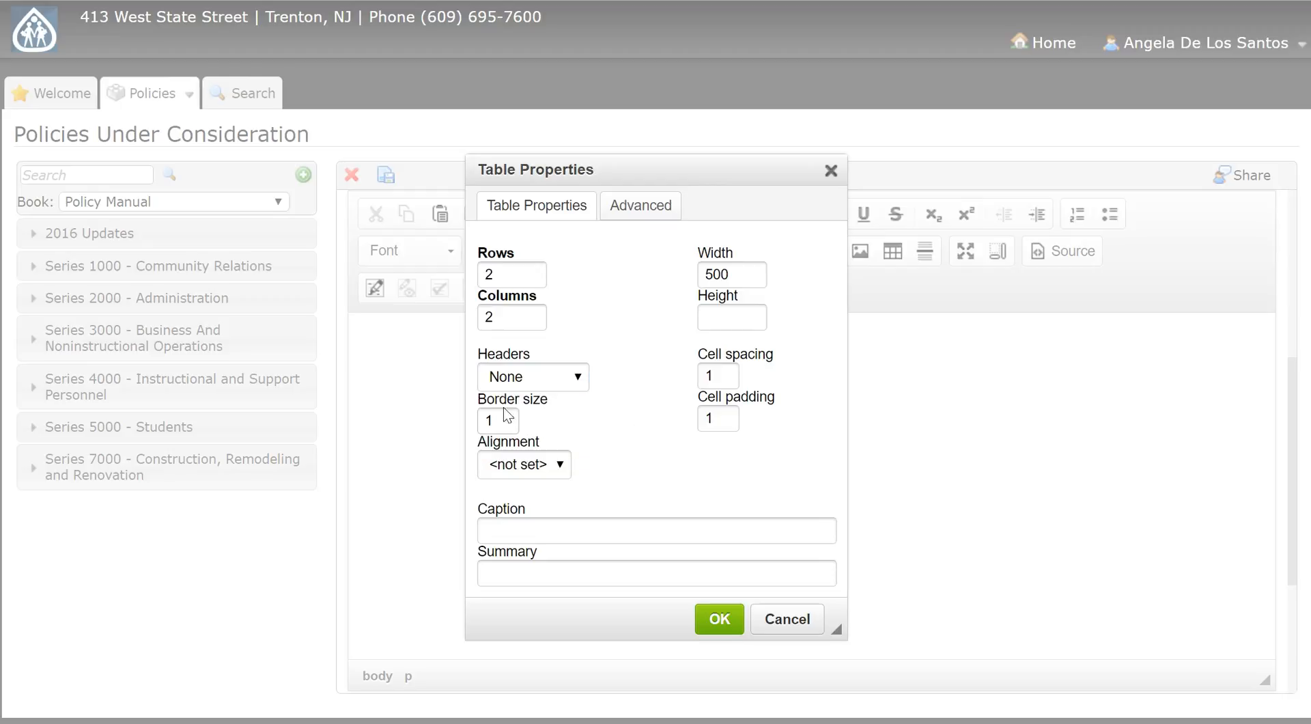
Step: Try border sizes 3 and 0, return the border to 1, and check the alignment options without choosing one
drag(509, 415, 447, 424)
text(3)
drag(515, 424, 422, 421)
text(0)
key(BackSpace)
text(1)
click(564, 467)
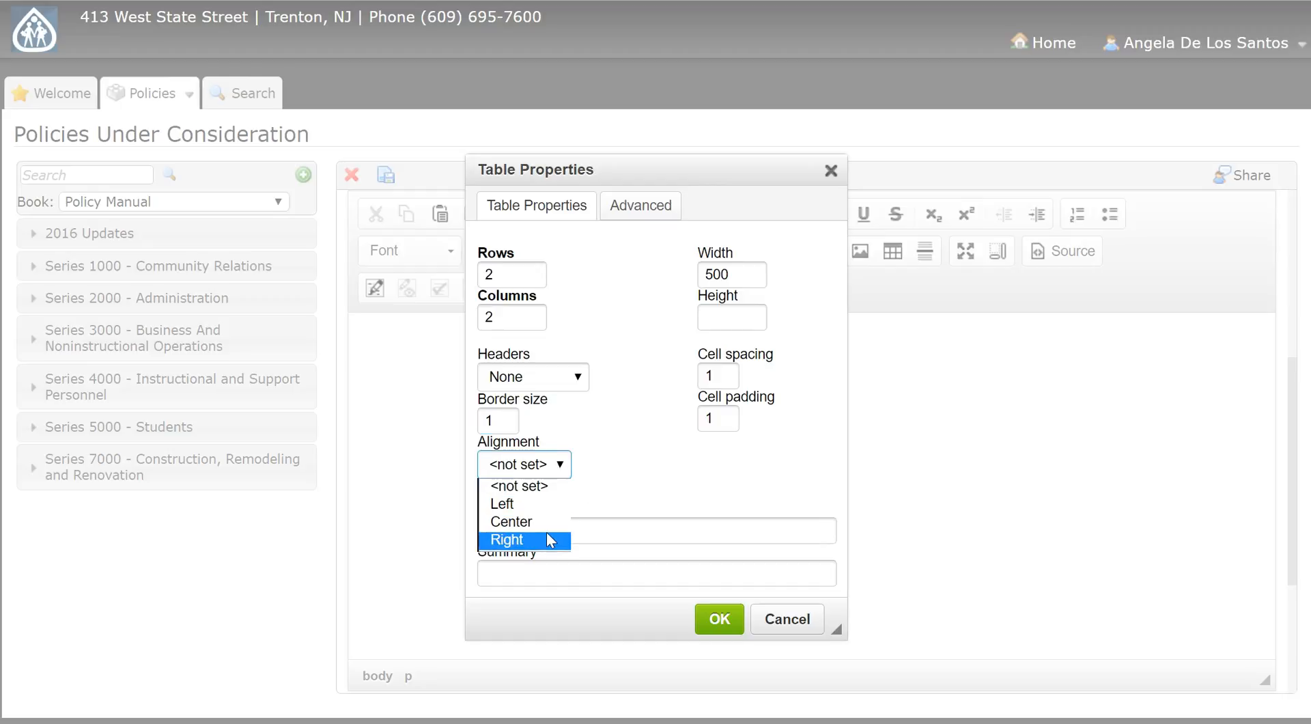
click(625, 456)
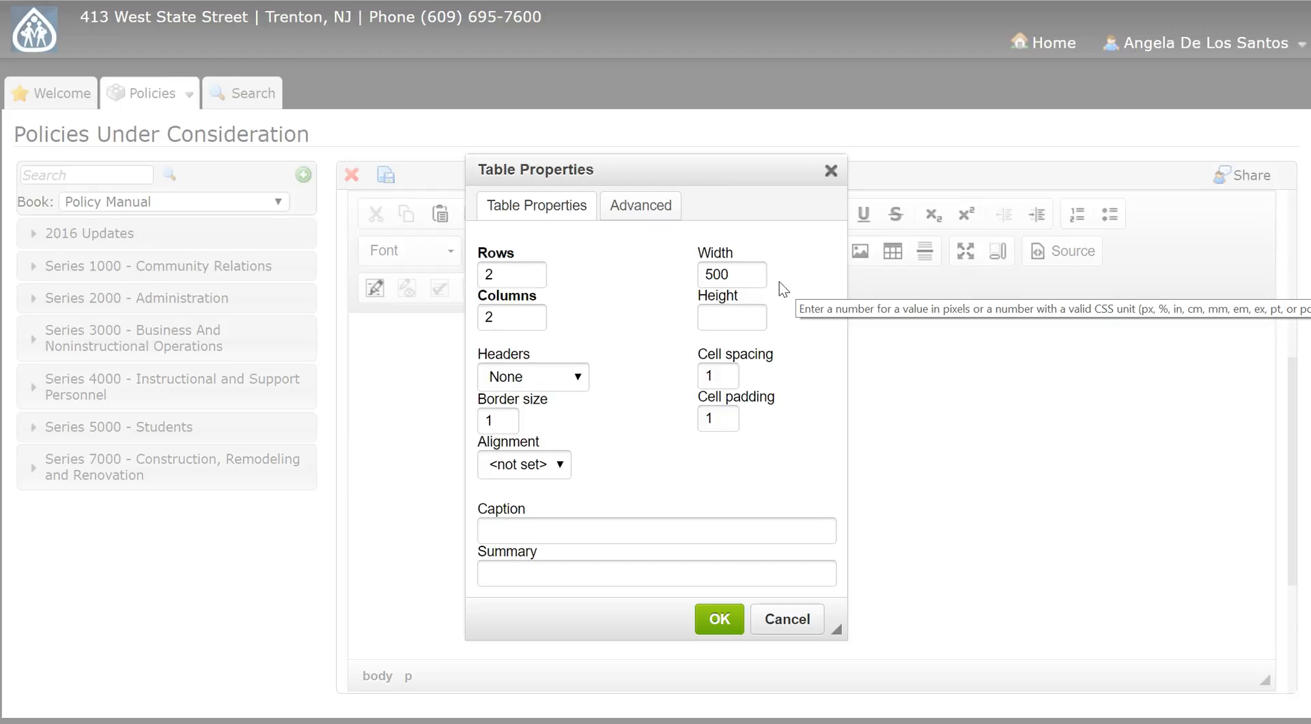
Step: Set the table's width to 100%, cell spacing to 0 and cell padding to 5, and insert it
drag(759, 276, 664, 277)
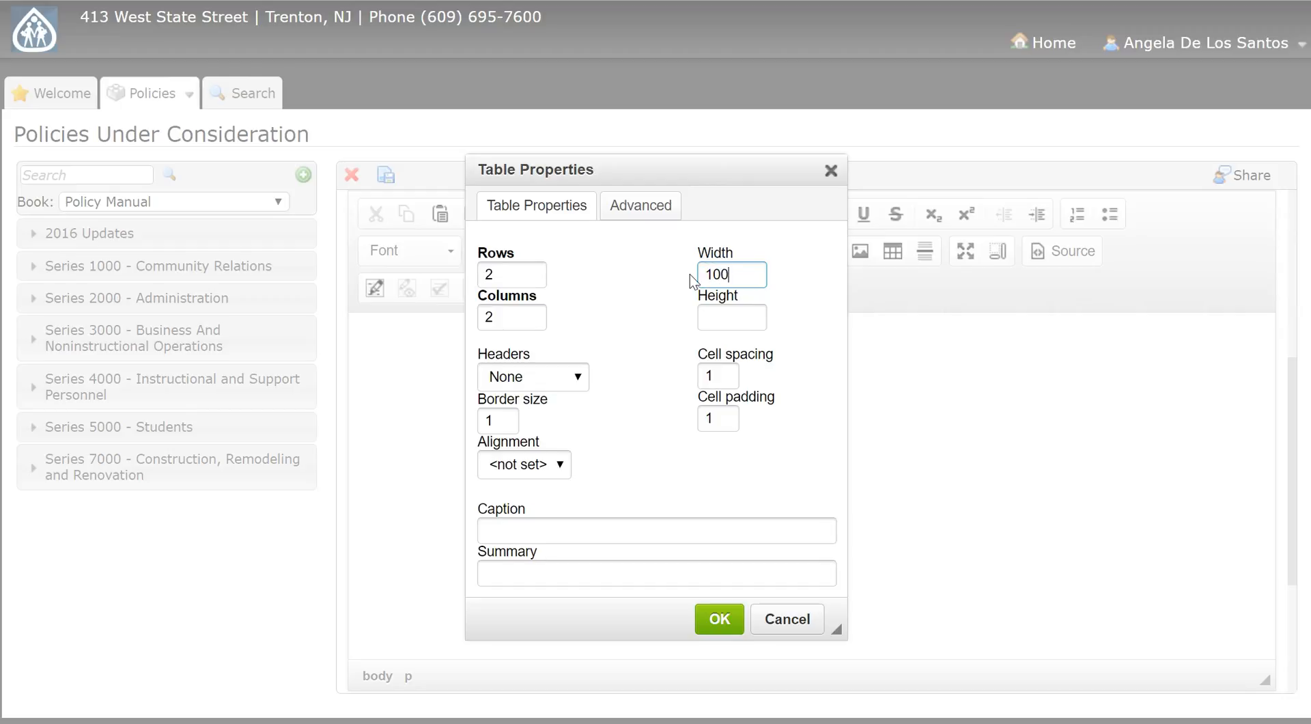
text(100%)
double_click(713, 374)
text(0)
double_click(702, 420)
text(5)
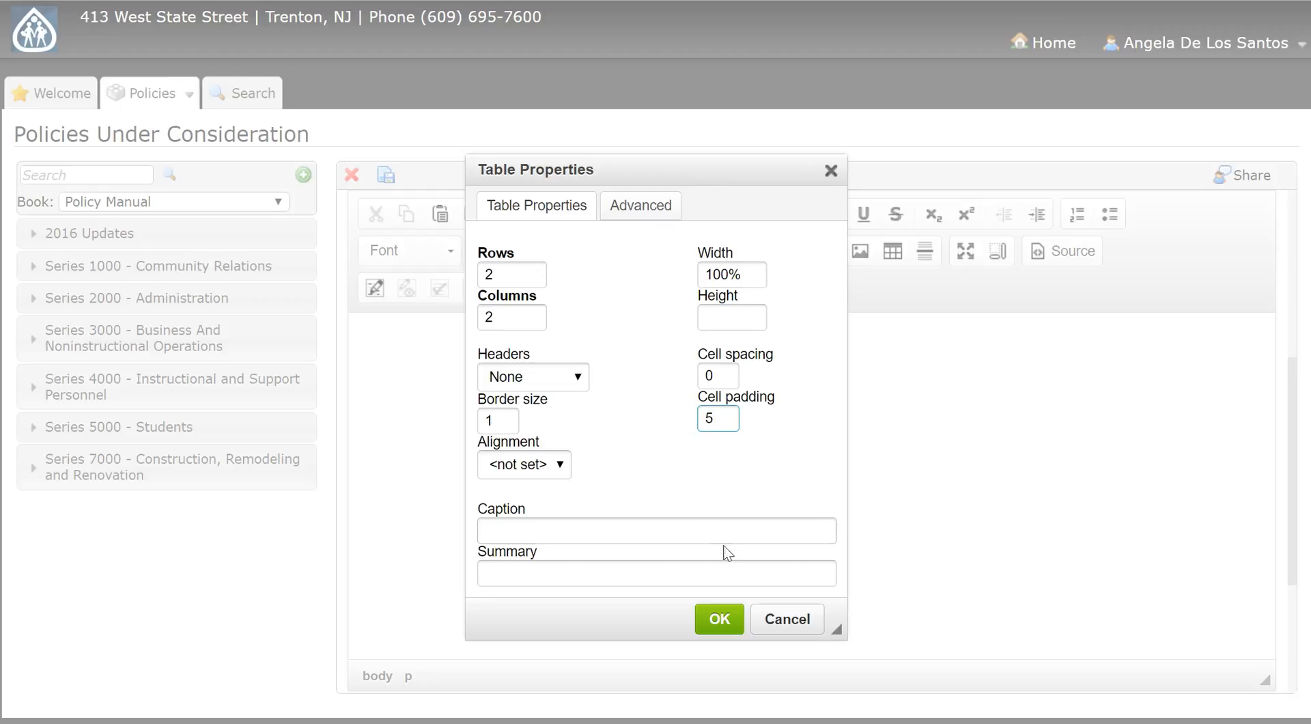
click(715, 624)
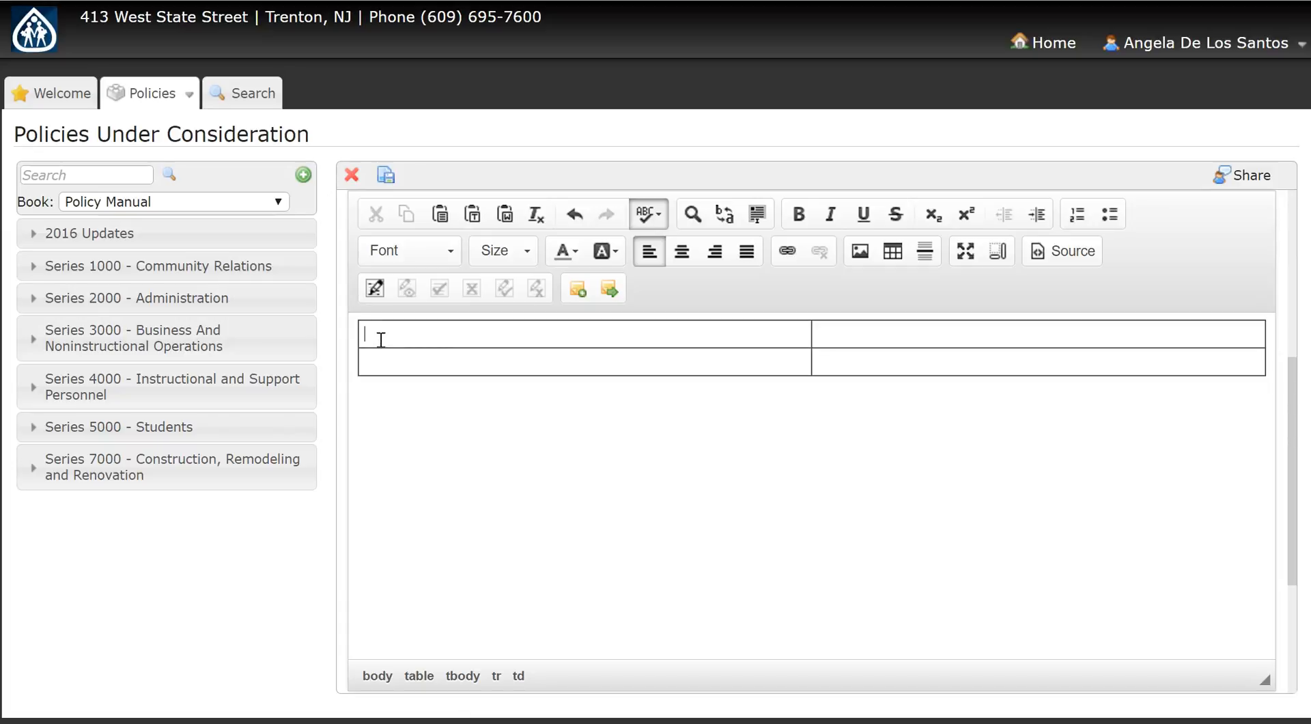
Step: Enter "Yellow" in the table's first cell and set that cell's width to 50 percent
text(Yellow)
right_click(421, 335)
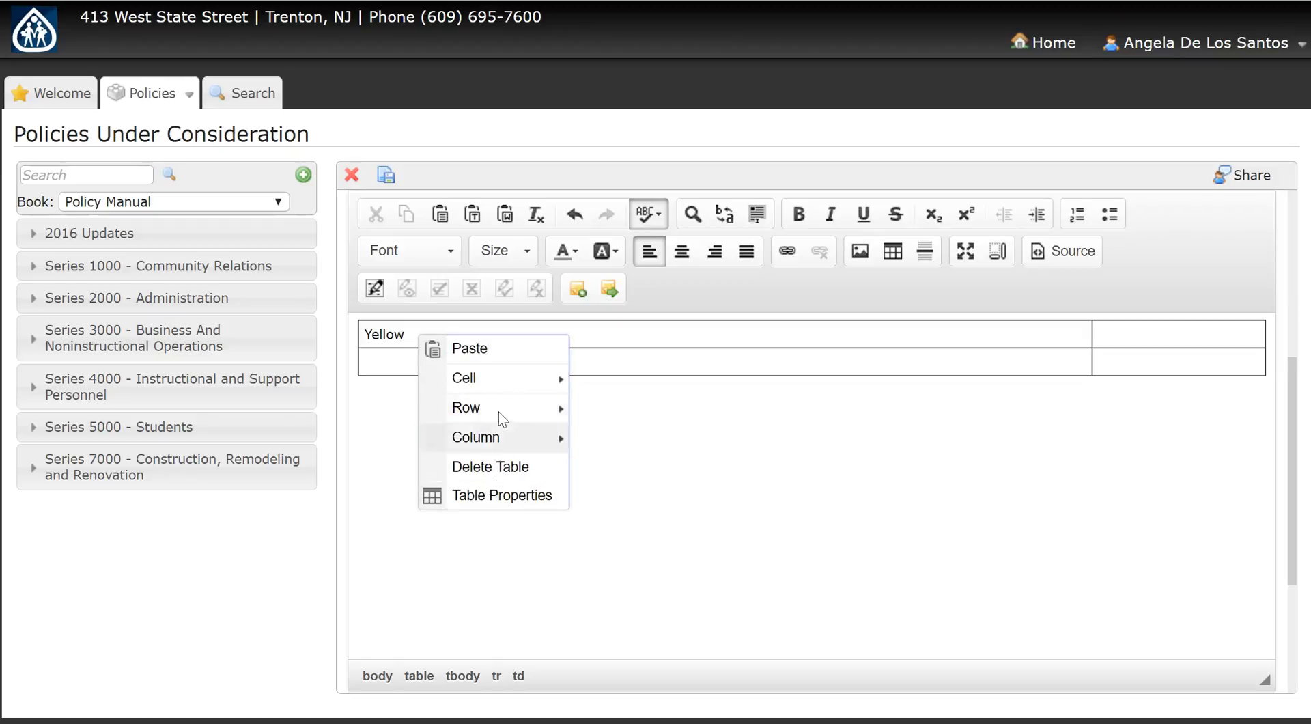
mouse_move(560, 388)
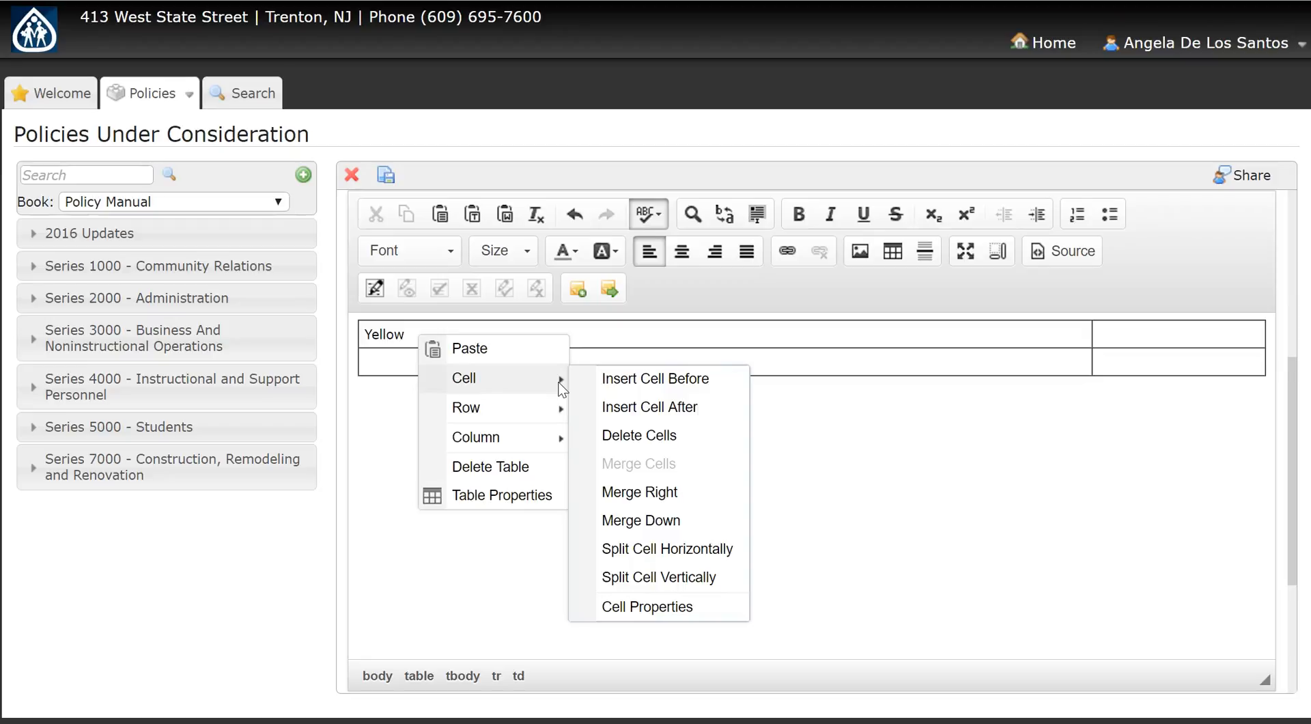
click(647, 607)
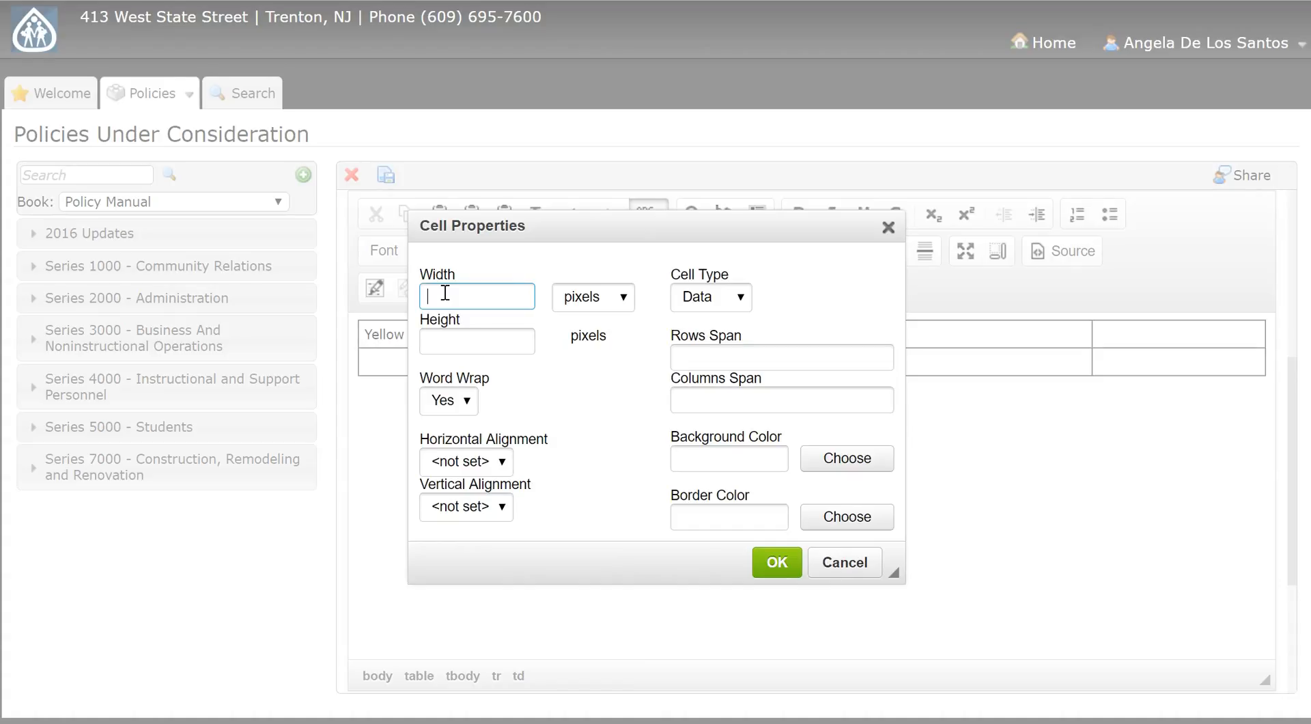
text(50)
click(624, 298)
click(604, 338)
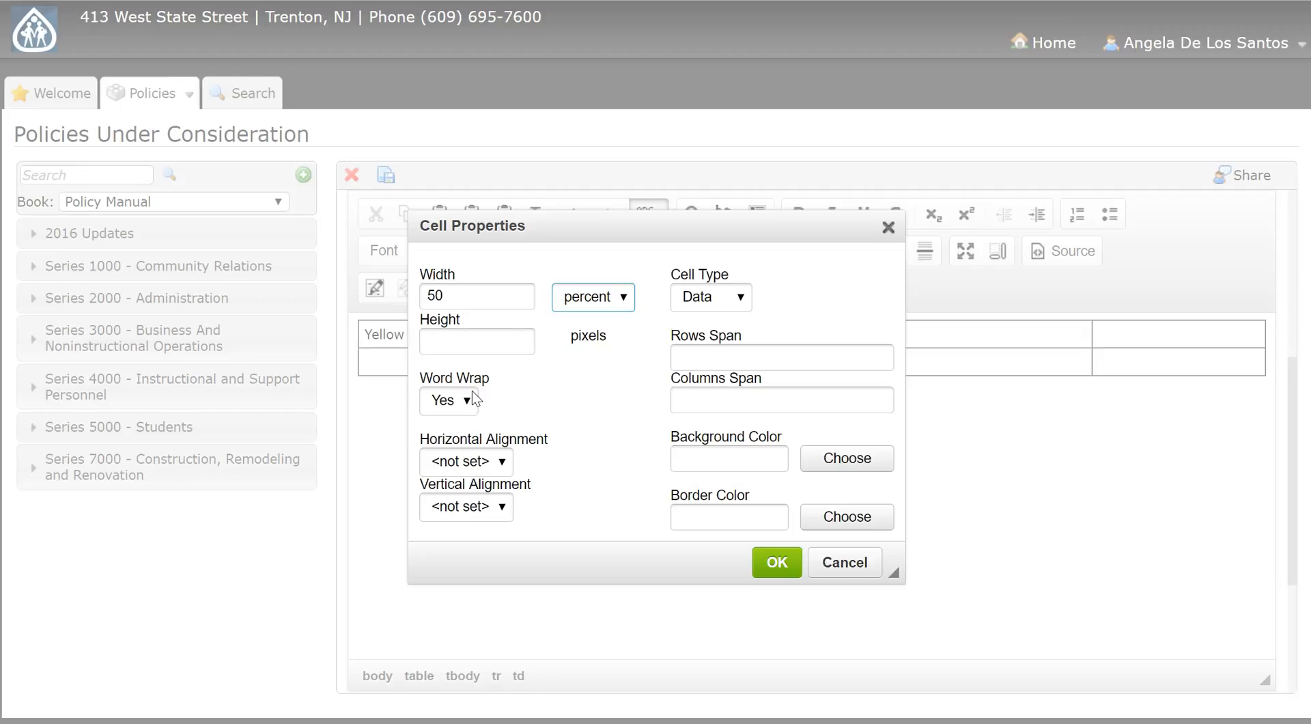
Step: Check the cell's horizontal and vertical alignment choices, leave both not set, and apply the cell properties
click(504, 467)
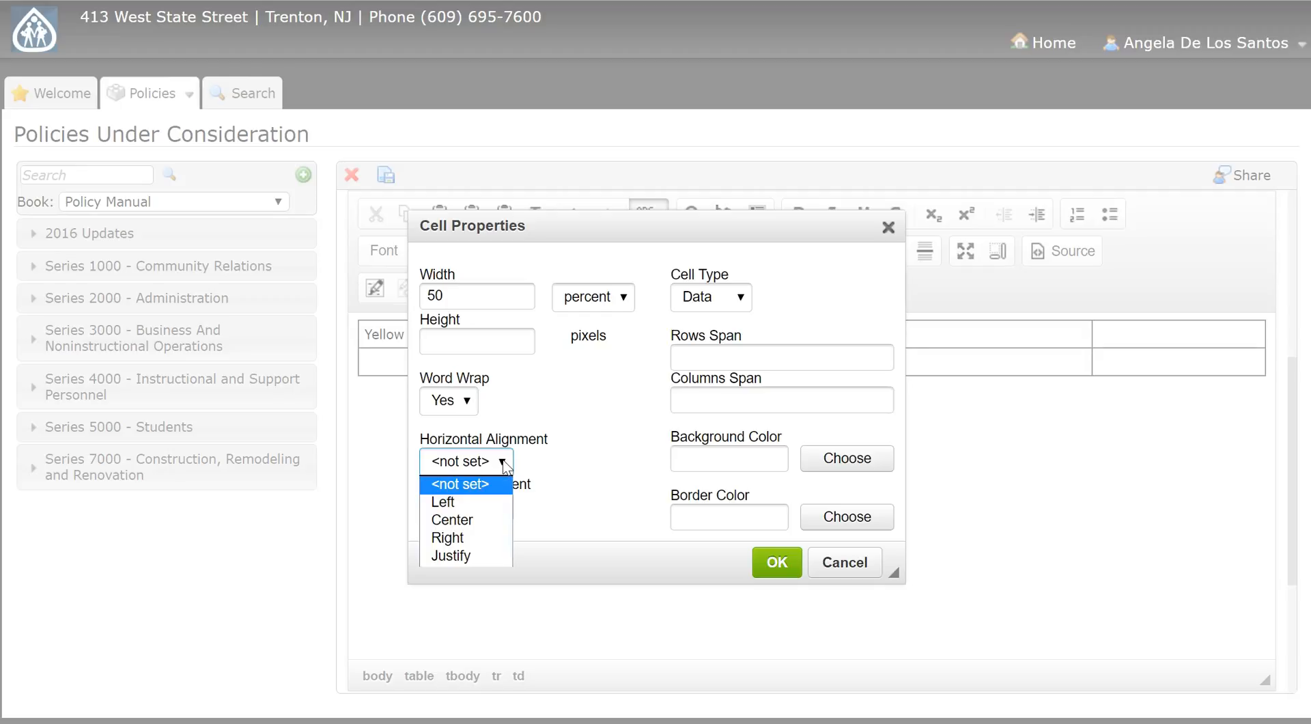
click(560, 502)
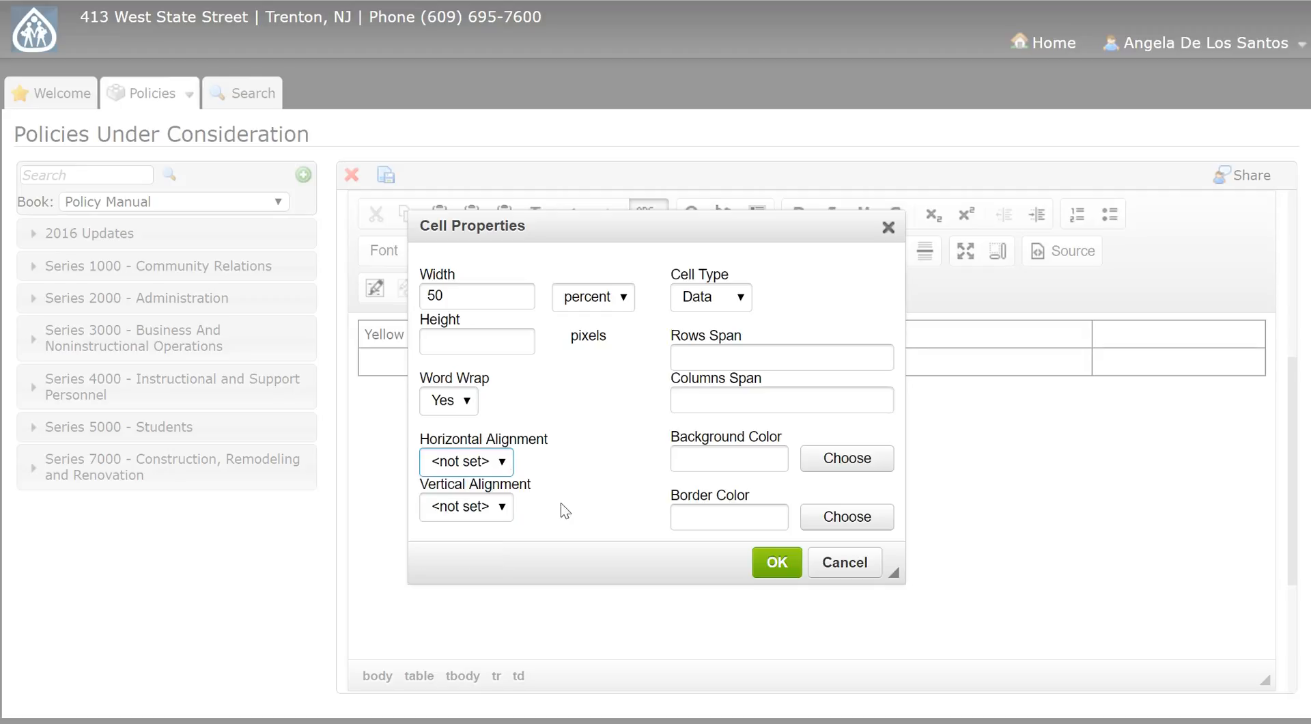
click(505, 510)
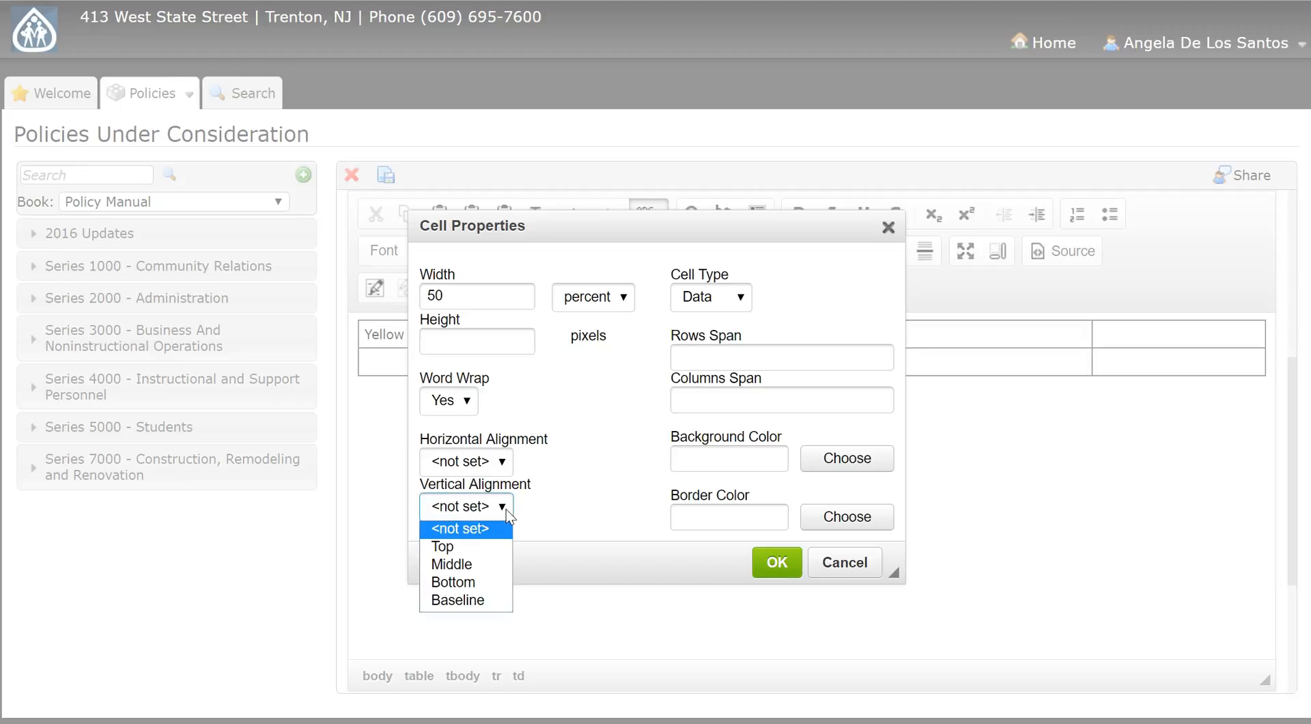
click(580, 459)
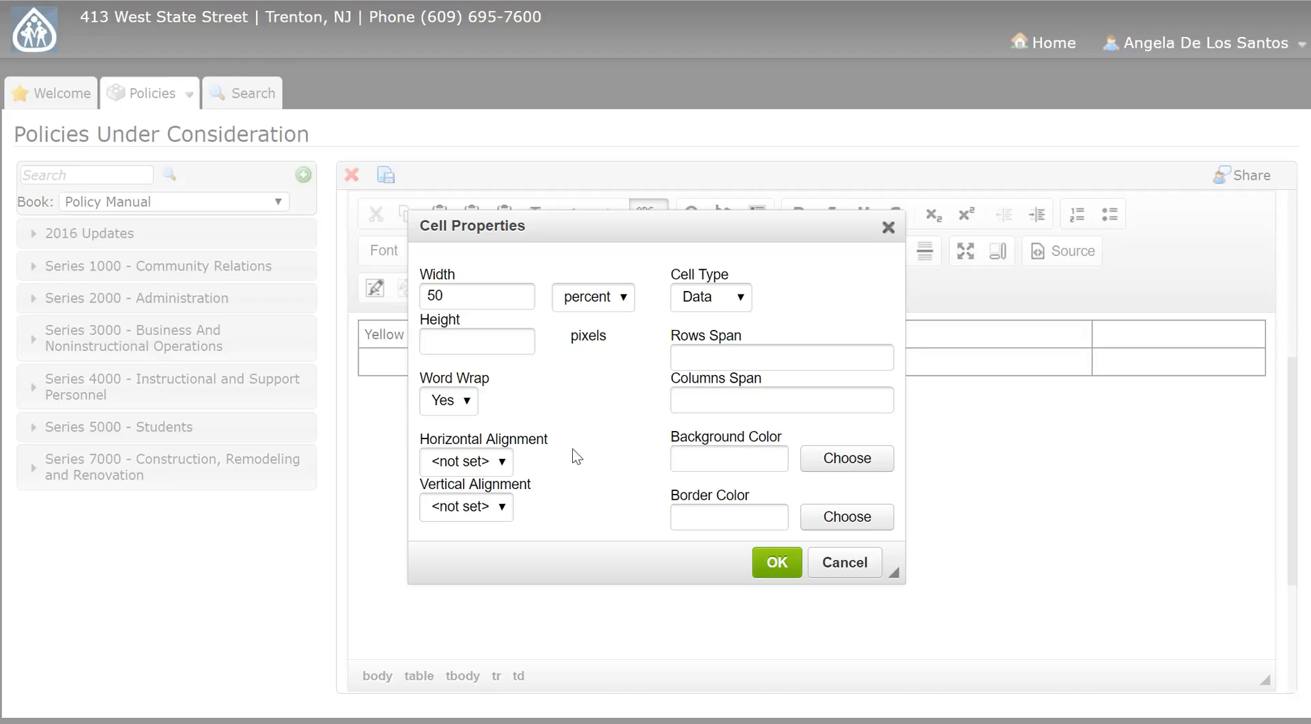
click(778, 562)
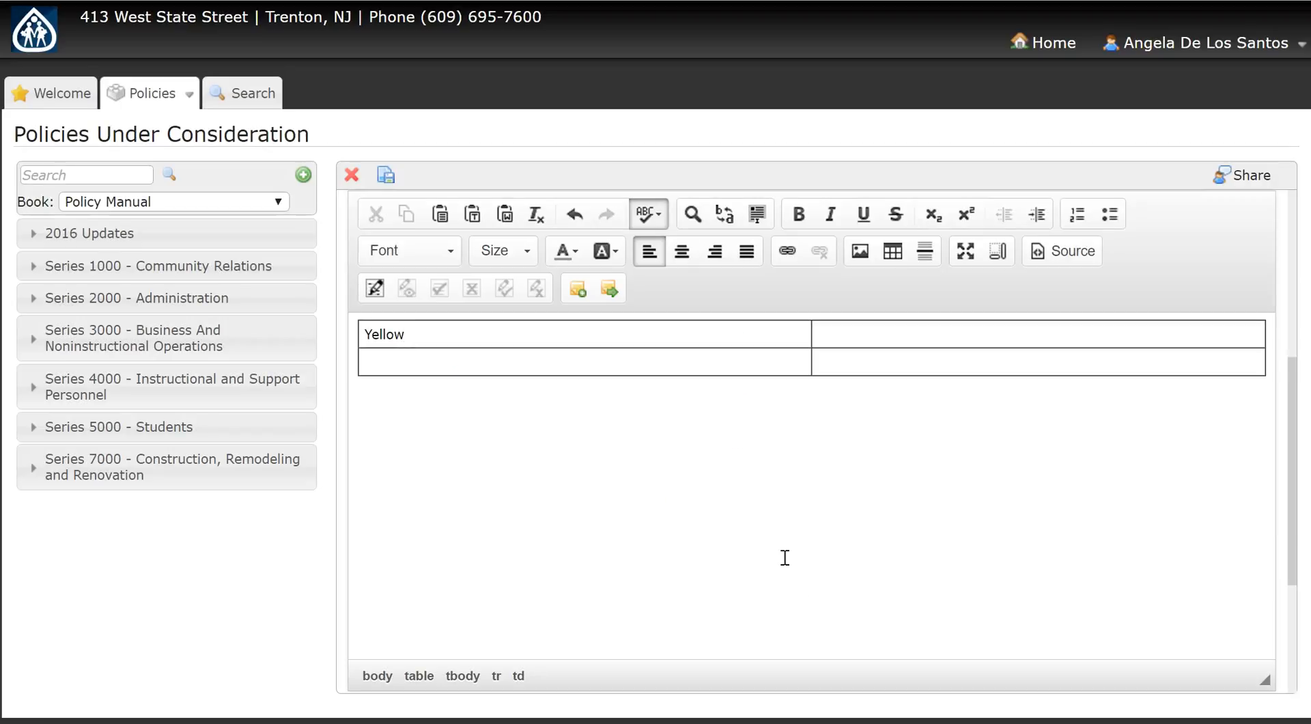
Step: Enter "Purple and Pink" in the second row's first cell and review the row and column editing options
click(519, 367)
text(Purple and Pink)
right_click(518, 366)
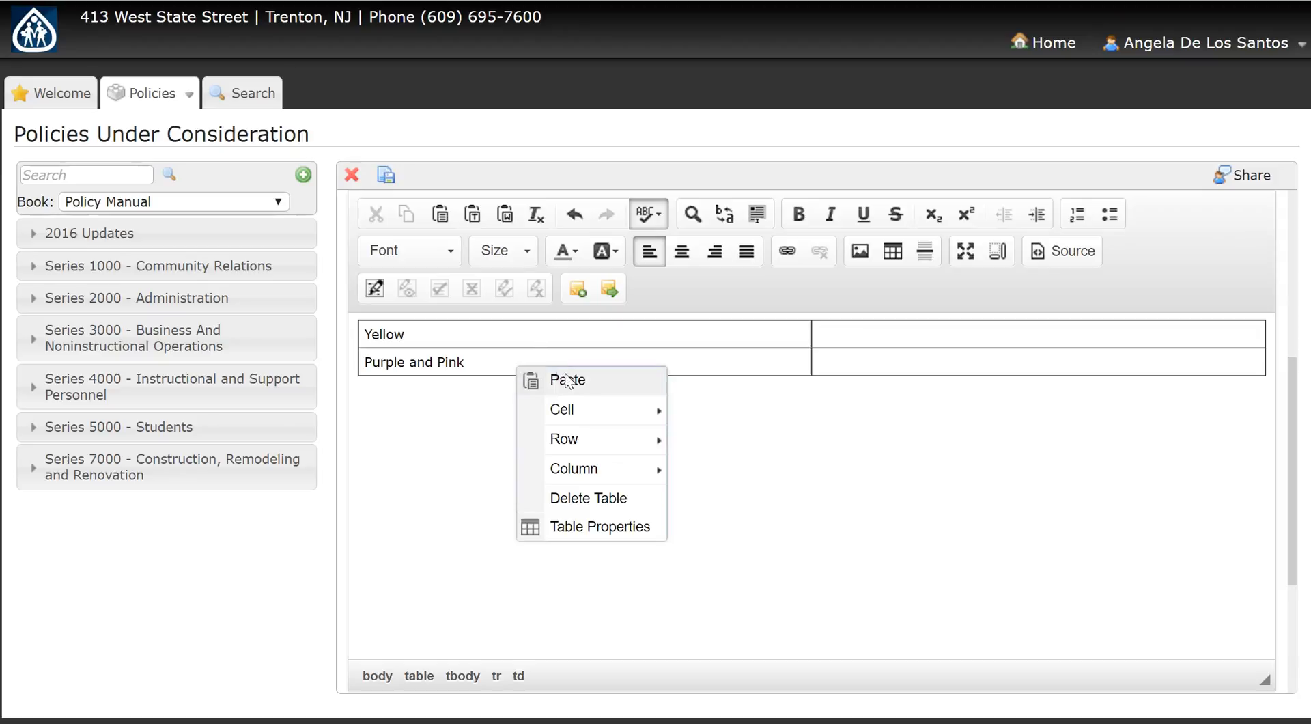
mouse_move(594, 441)
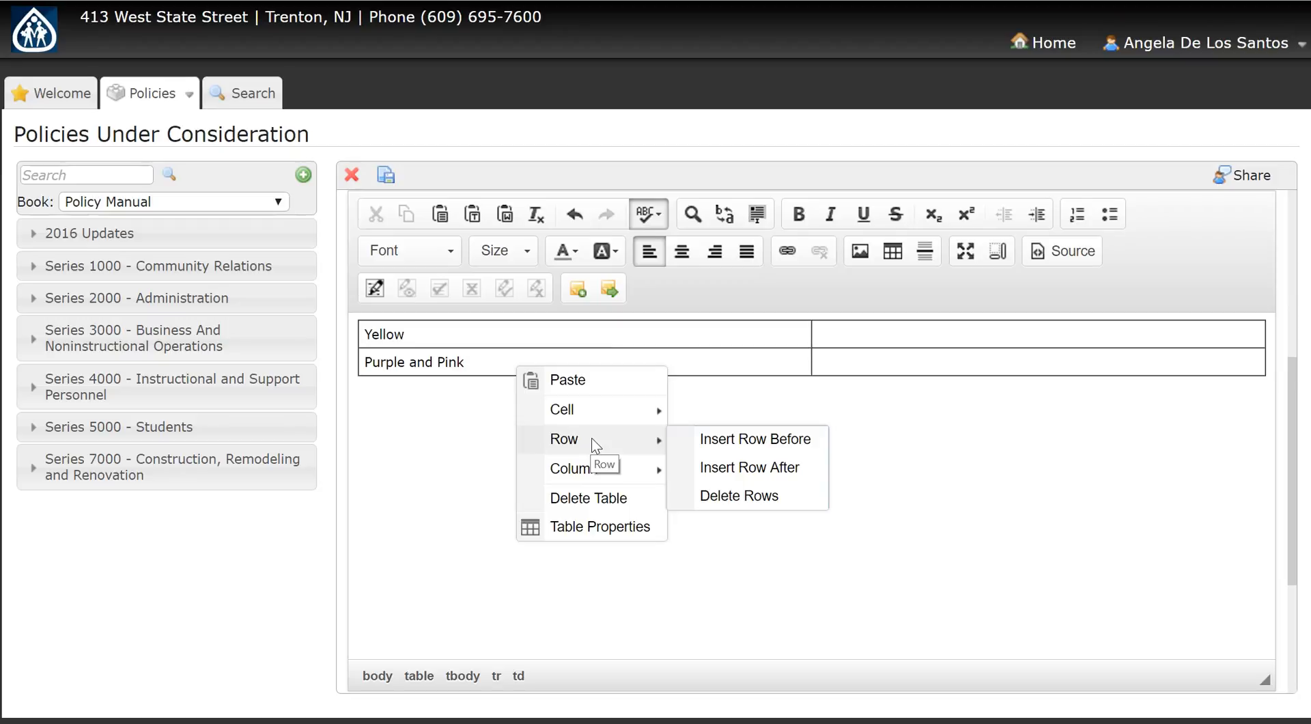
mouse_move(607, 474)
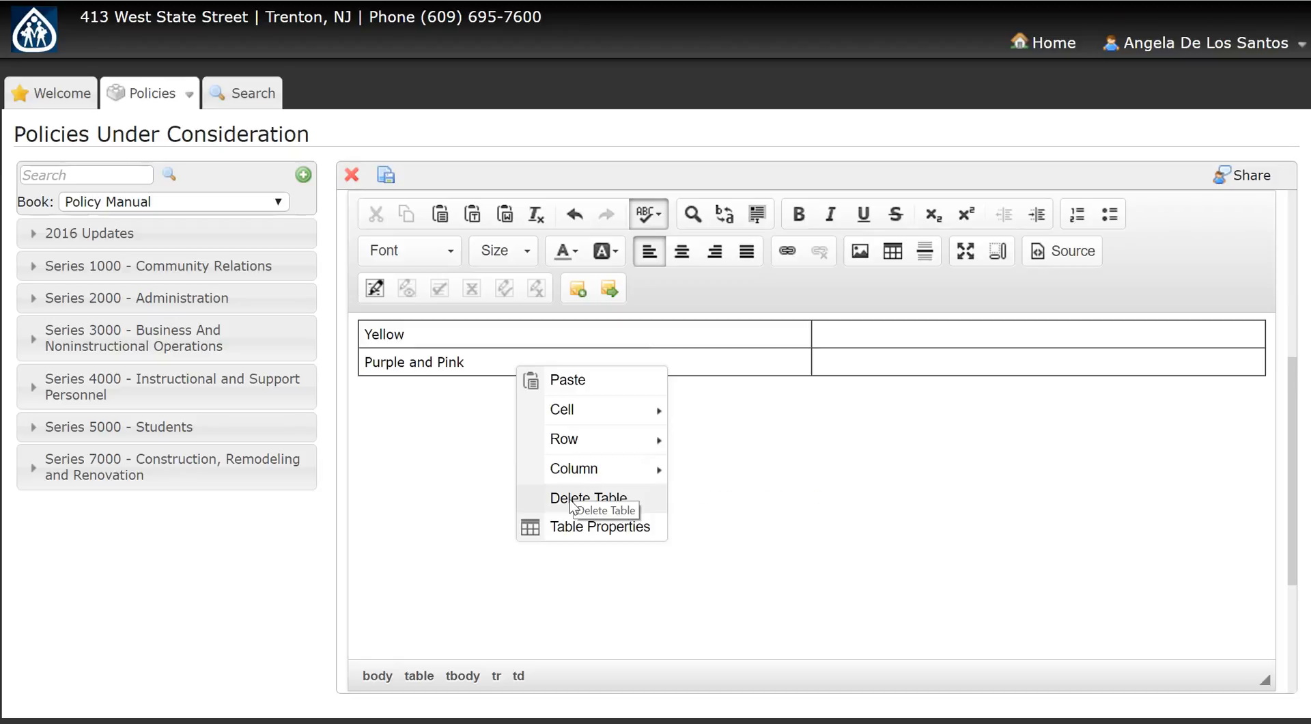
Step: Add three empty rows at the end of the table, below the "Purple and Pink" row
click(894, 352)
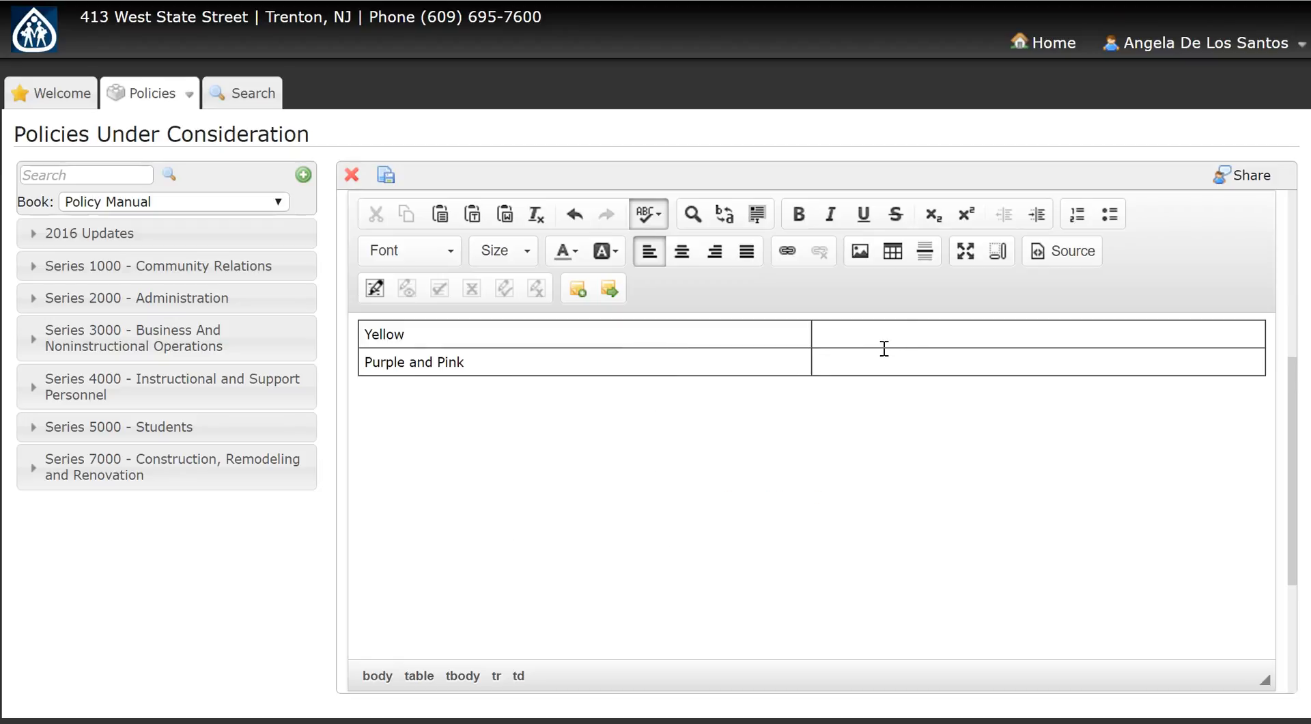
key(Tab)
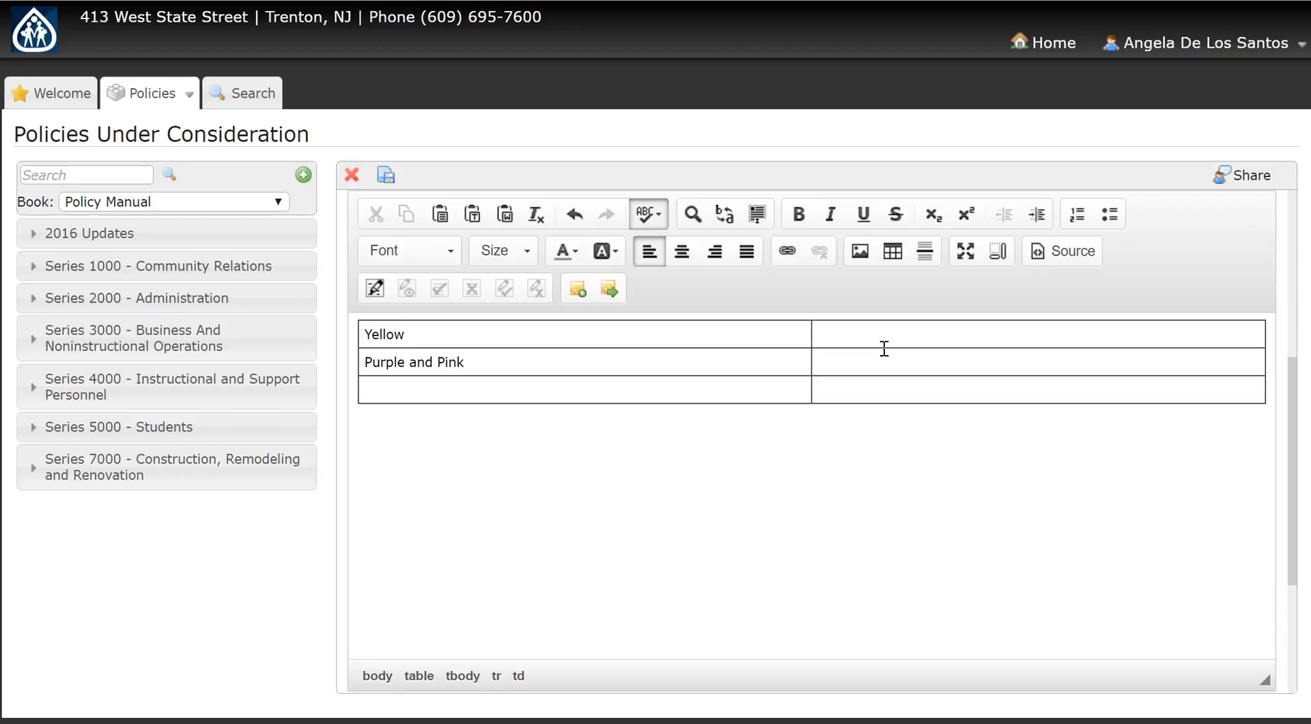
key(Tab)
key(Tab)
key(Tab)
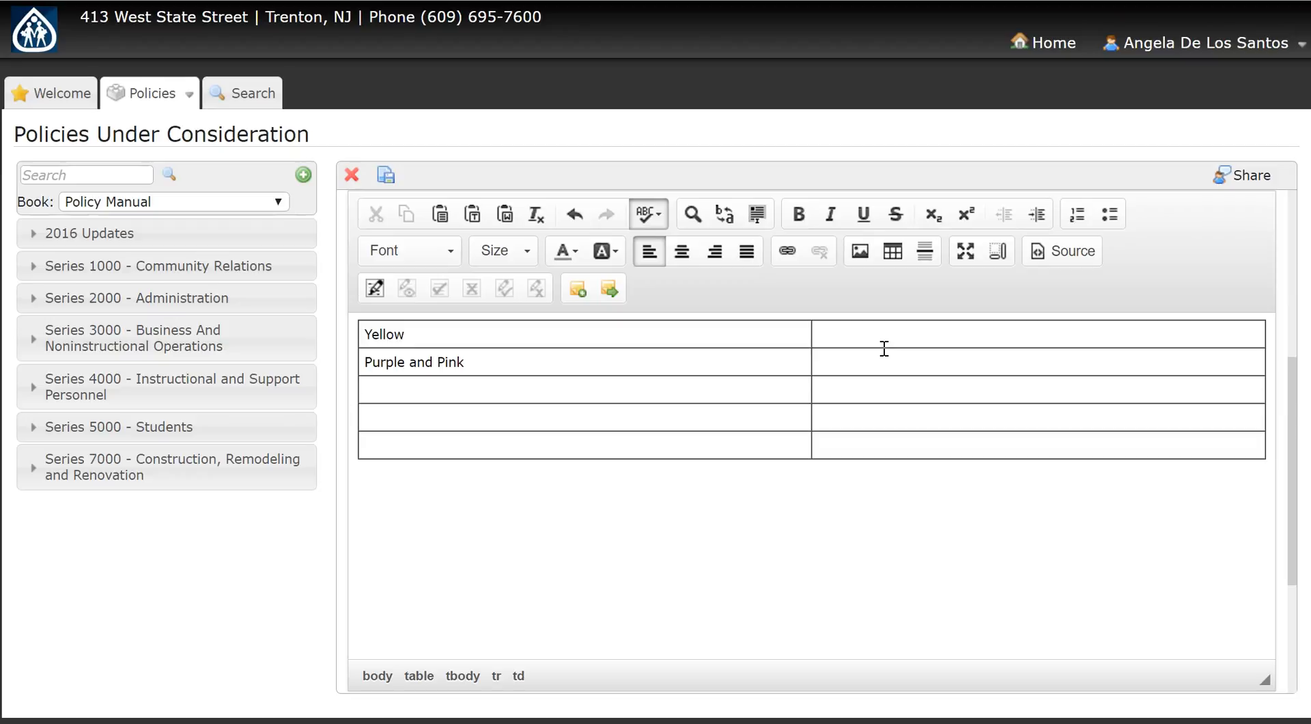